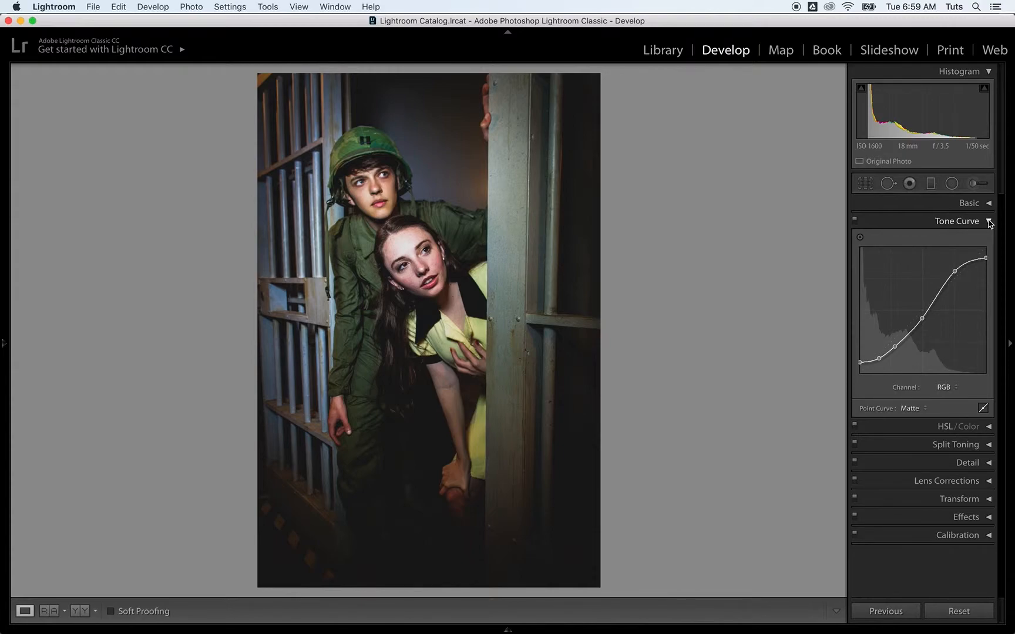
Step: Collapse the Tone Curve settings, review the photo's Basic adjustments, and collapse those as well
click(989, 221)
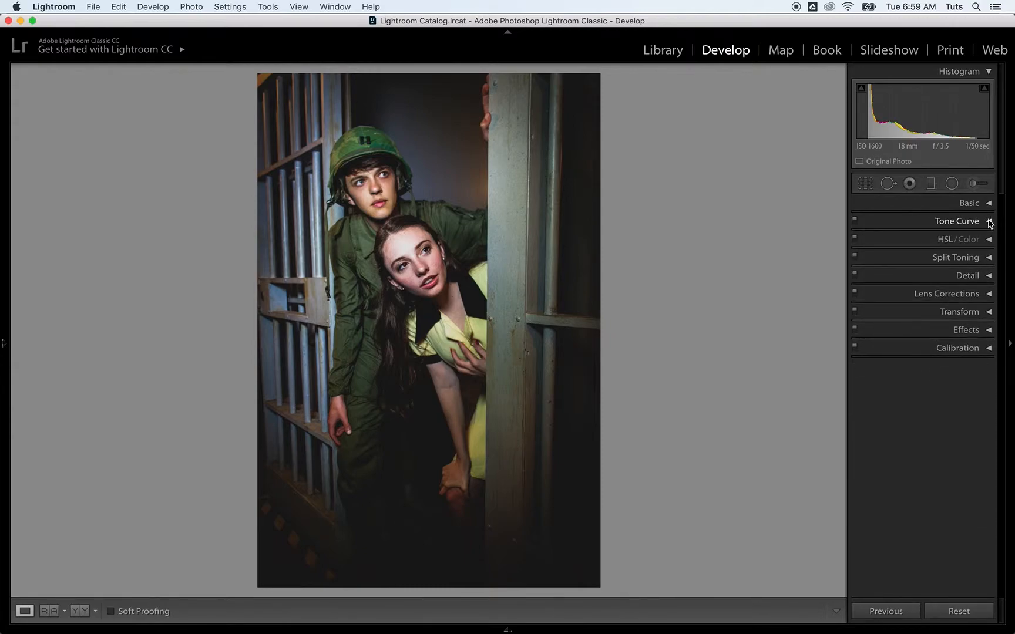
click(990, 204)
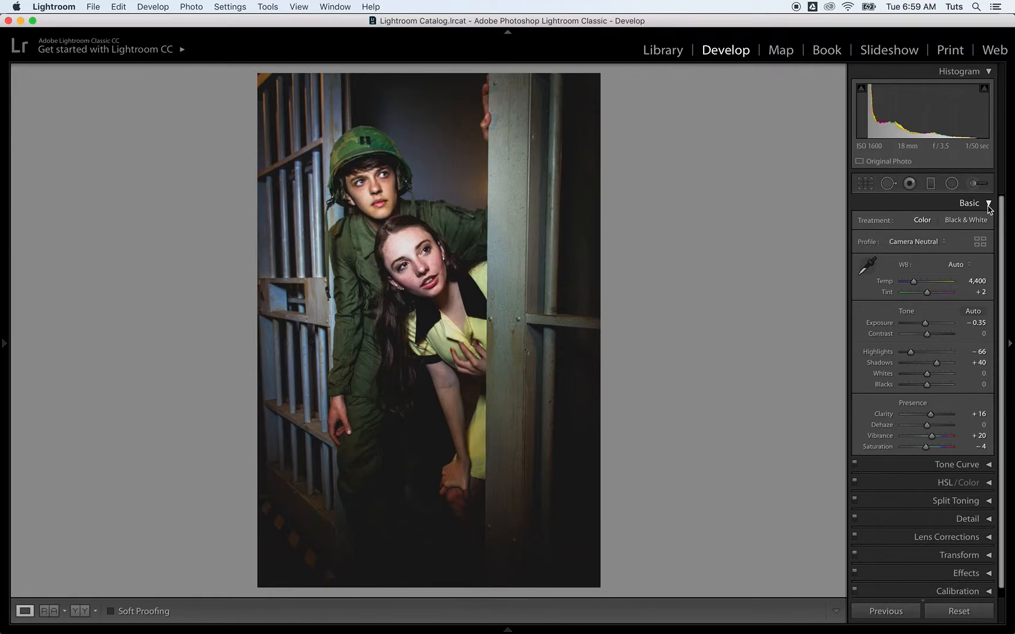
click(989, 204)
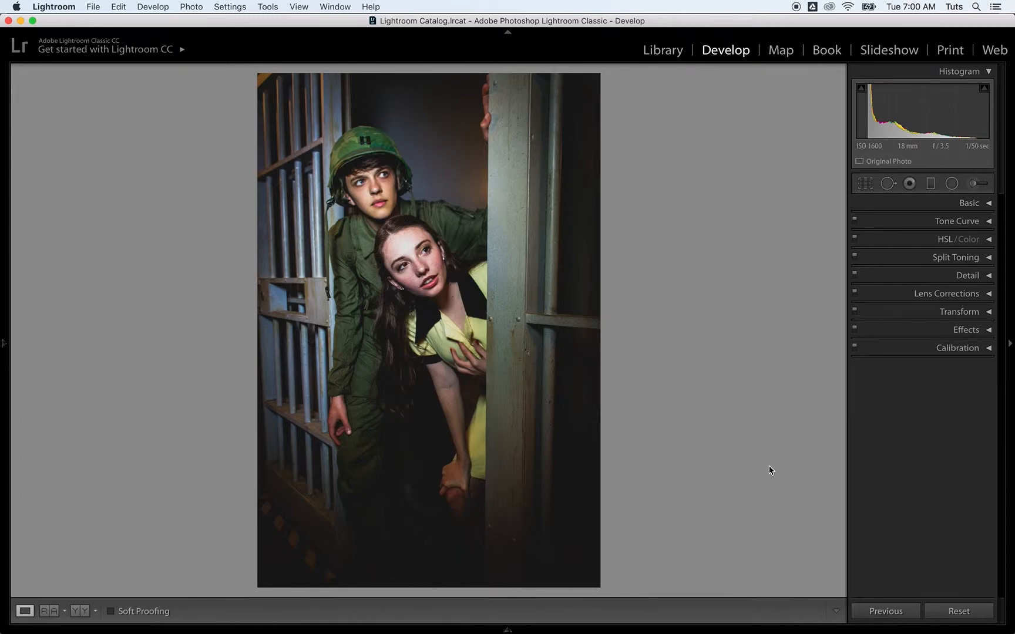
Step: Create a virtual copy of the jail-cell photo of the soldier and the woman
mouse_move(529, 633)
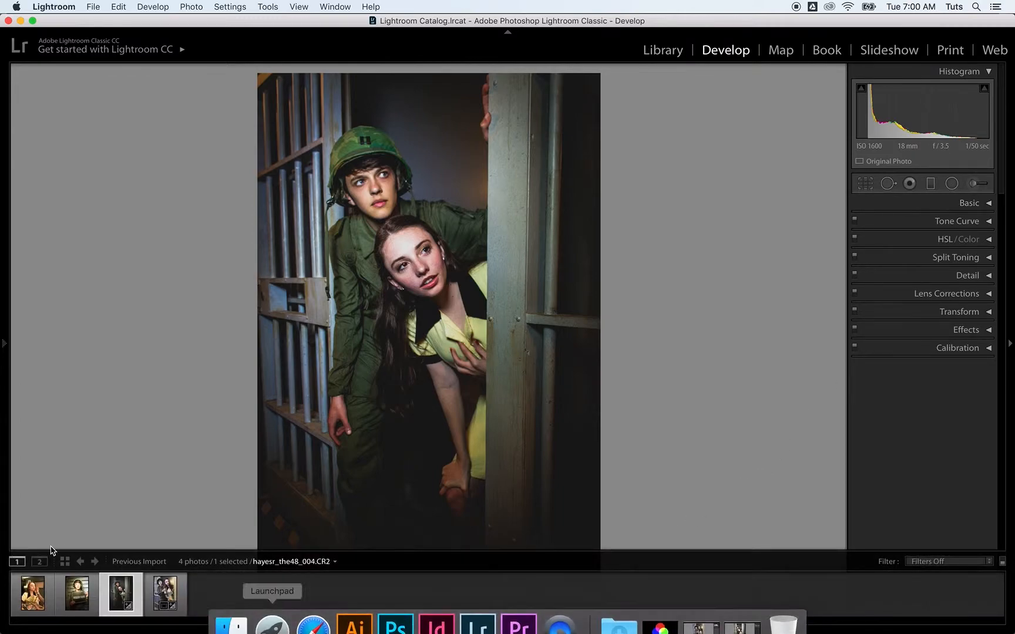
right_click(123, 599)
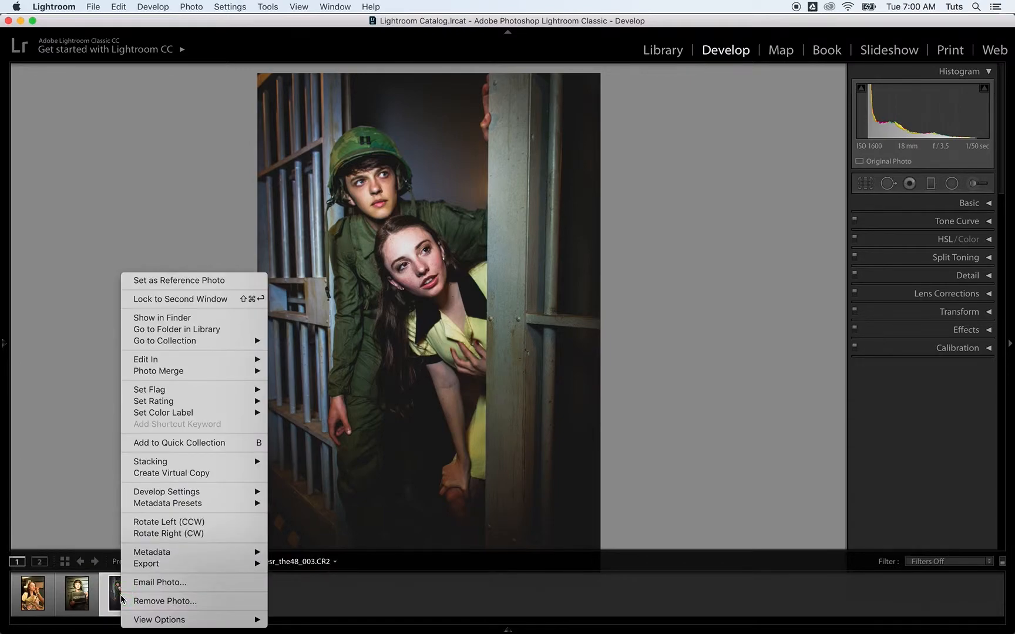
click(187, 473)
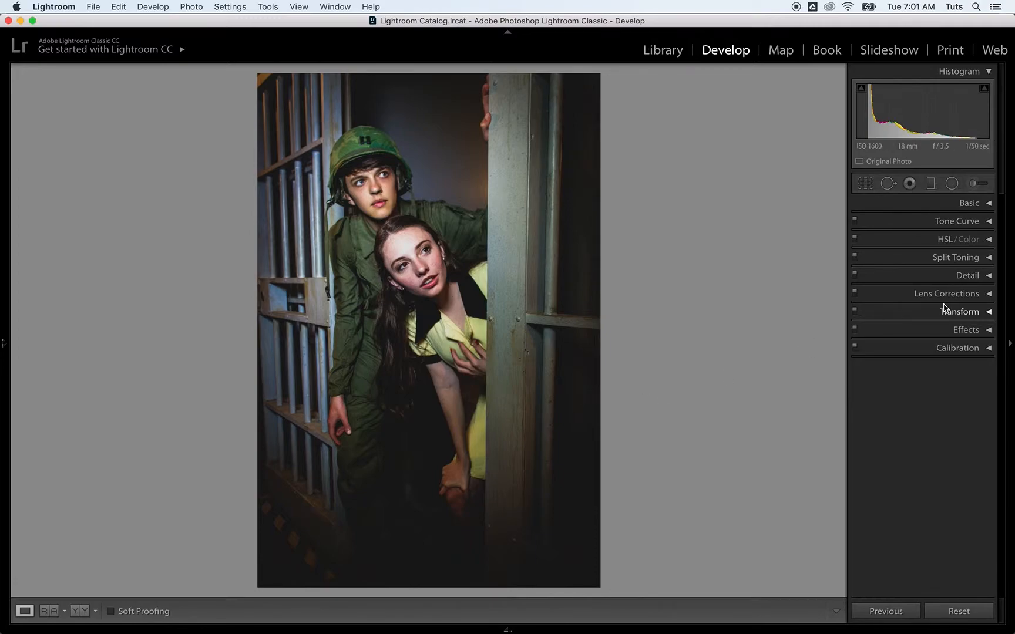
Step: Set the Split Toning highlights to a blue tint with hue 200 and saturation 40
click(989, 259)
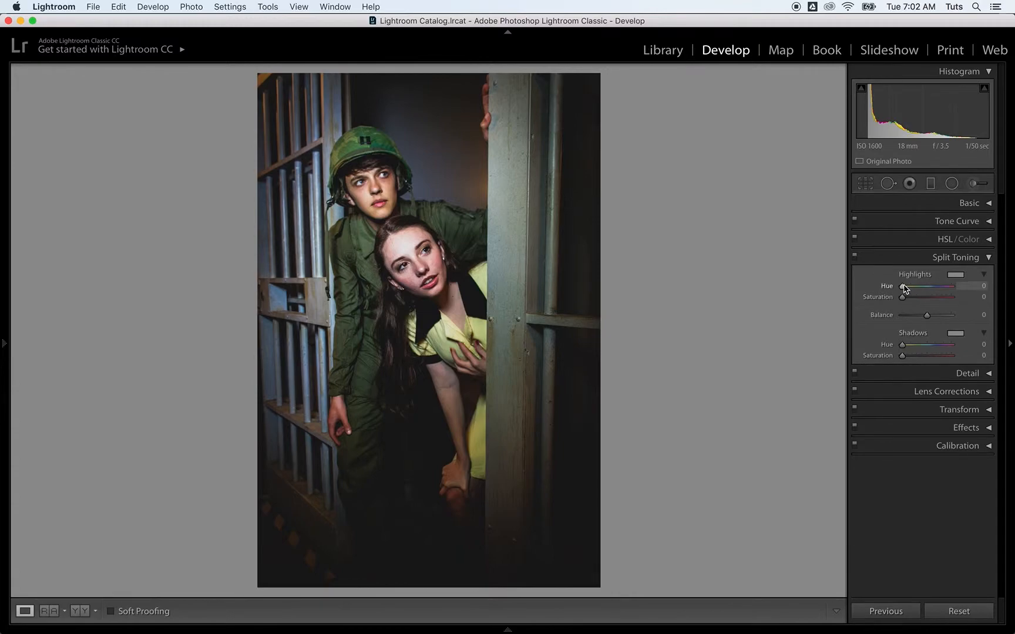
drag(903, 287, 940, 288)
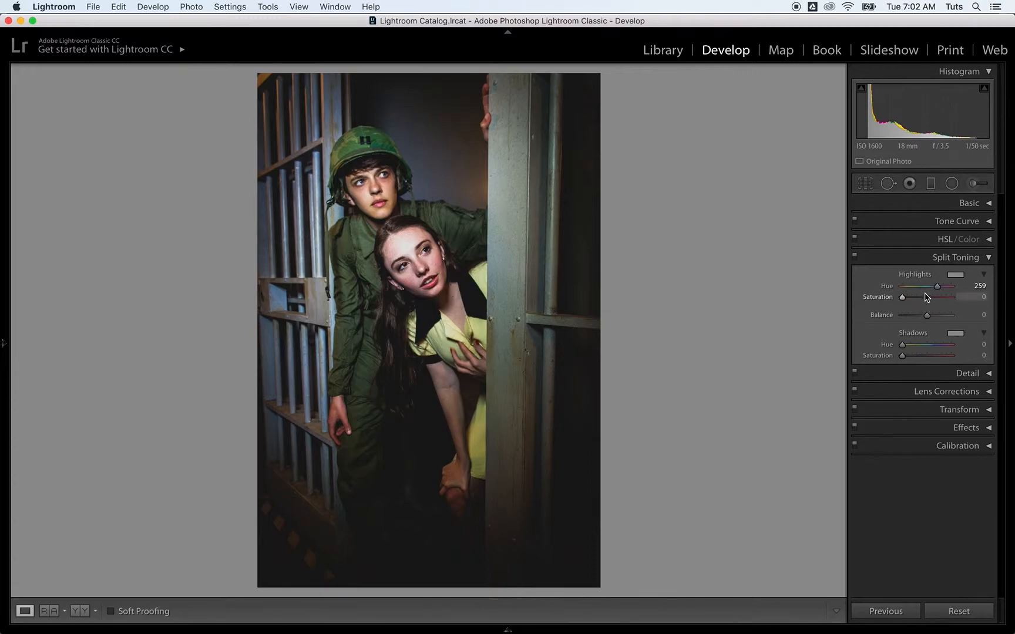
drag(937, 286, 888, 292)
key(alt)
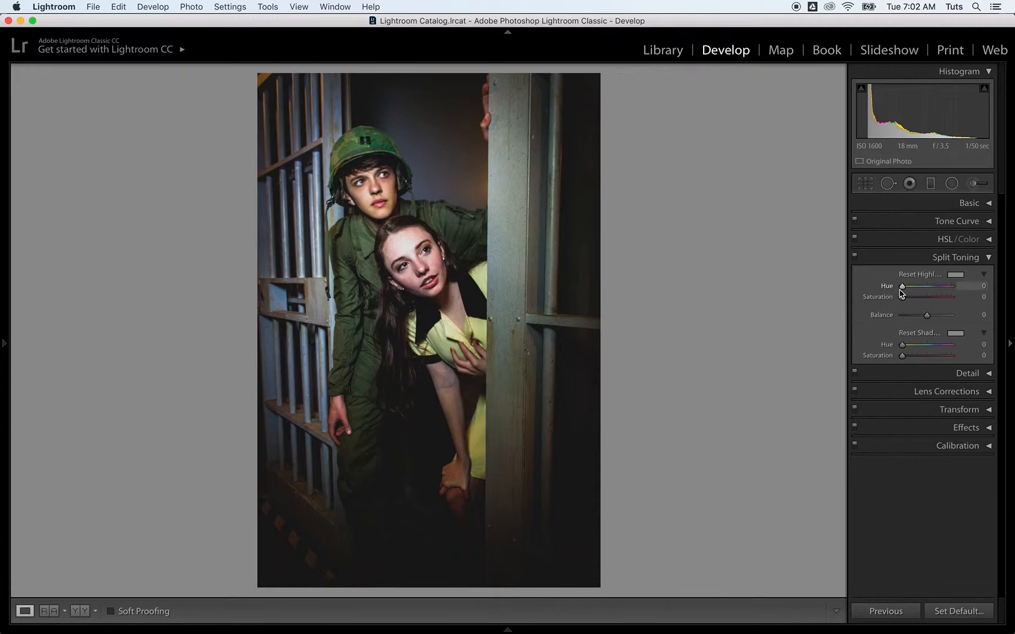
drag(904, 289, 930, 290)
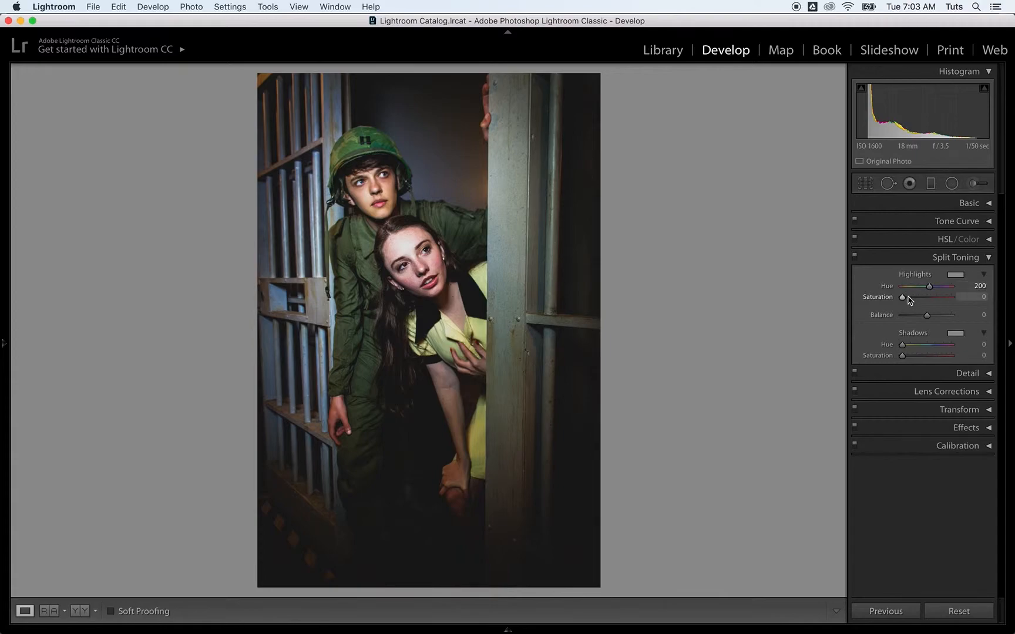
drag(903, 298, 924, 301)
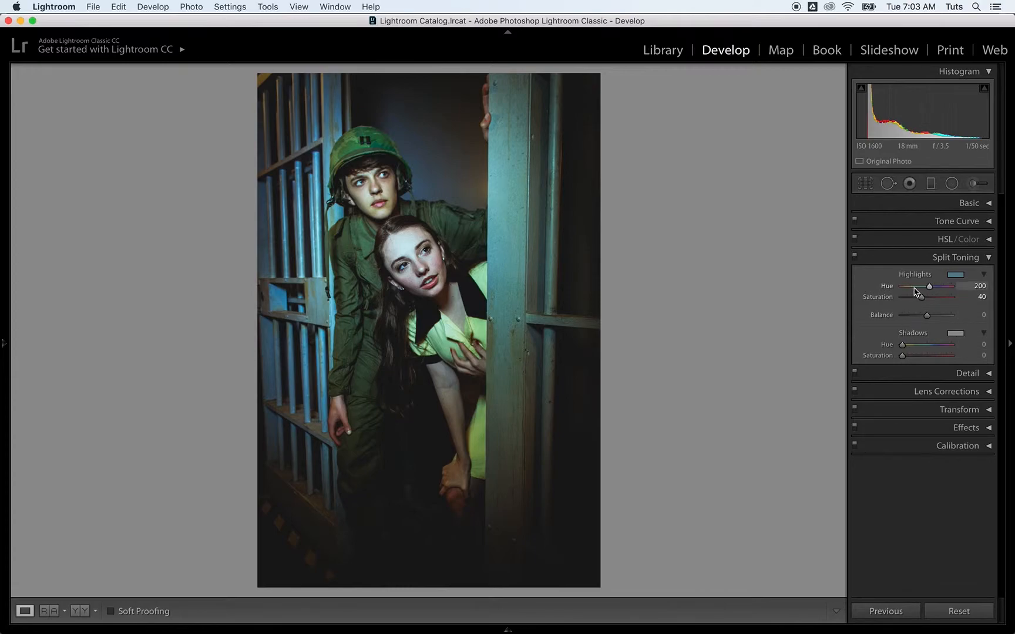
Step: Pick a yellow-green color for the Split Toning shadows with hue 62 and saturation 36
click(955, 333)
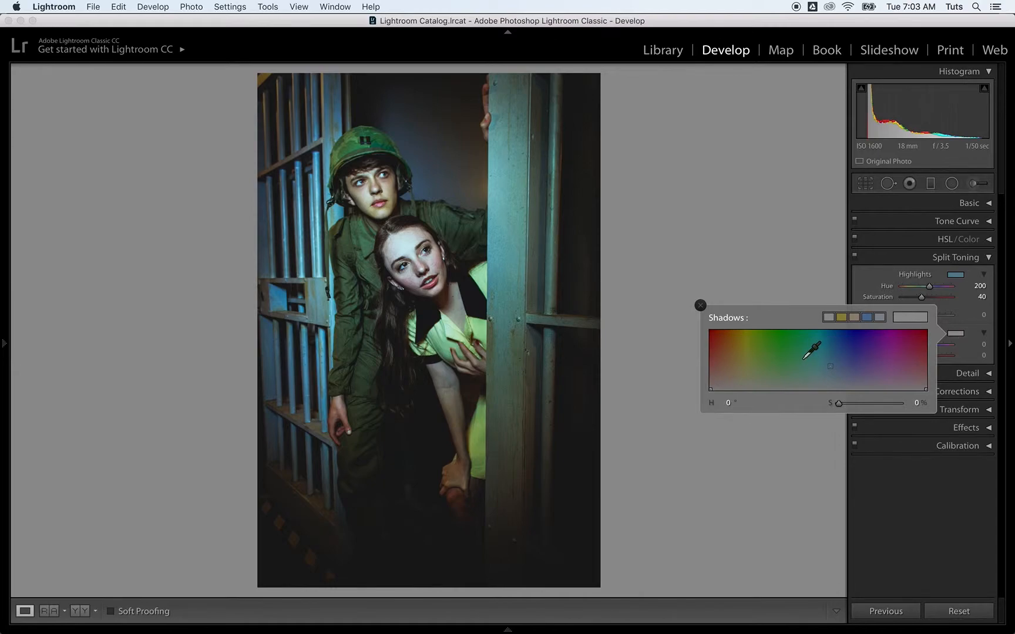
key(alt)
click(745, 352)
mouse_move(745, 352)
mouse_down()
mouse_move(858, 340)
mouse_move(783, 344)
mouse_move(793, 355)
mouse_move(794, 337)
mouse_move(756, 338)
mouse_move(827, 347)
mouse_move(786, 336)
mouse_move(724, 342)
mouse_move(788, 352)
mouse_move(784, 324)
mouse_move(785, 379)
mouse_move(777, 348)
mouse_move(773, 357)
mouse_move(746, 355)
mouse_move(743, 337)
mouse_move(746, 371)
mouse_up()
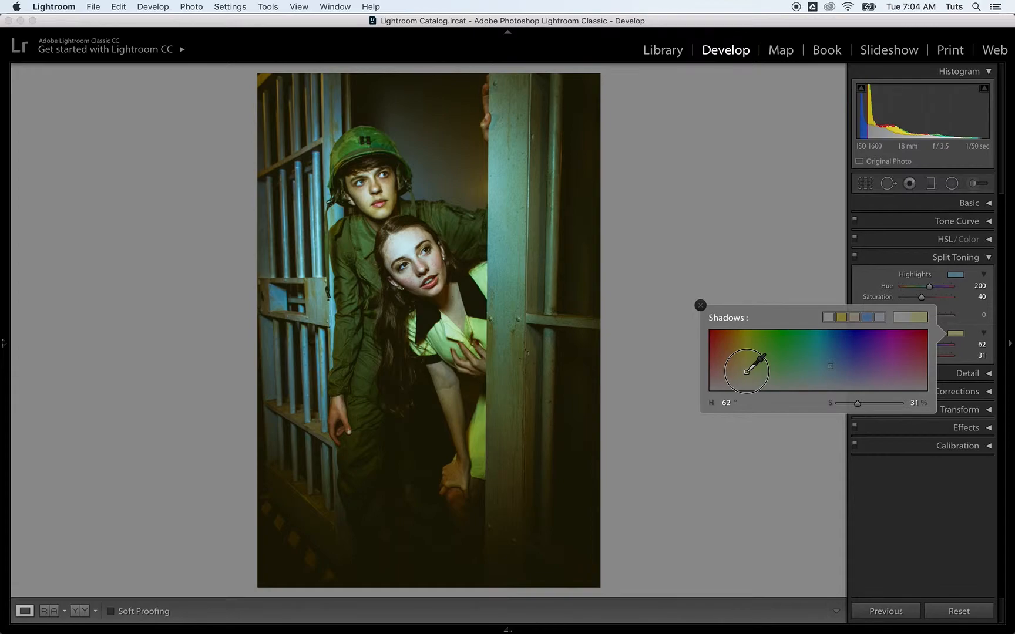
drag(746, 371, 746, 368)
click(701, 305)
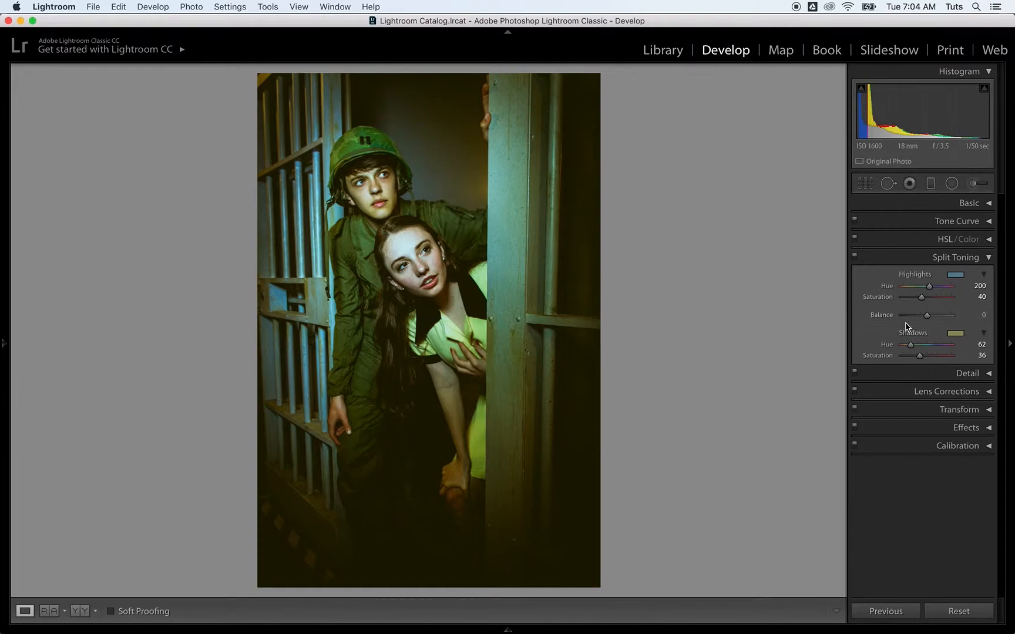
Step: Try shifting the Split Toning balance to -100 and reset it to its default
drag(927, 319, 856, 320)
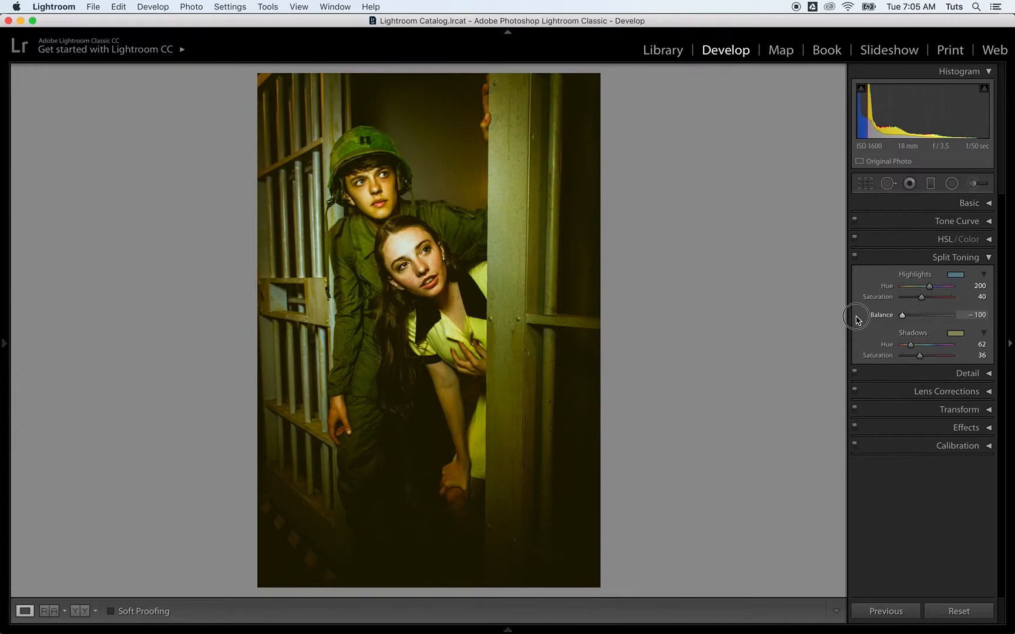
drag(856, 320, 916, 320)
double_click(915, 318)
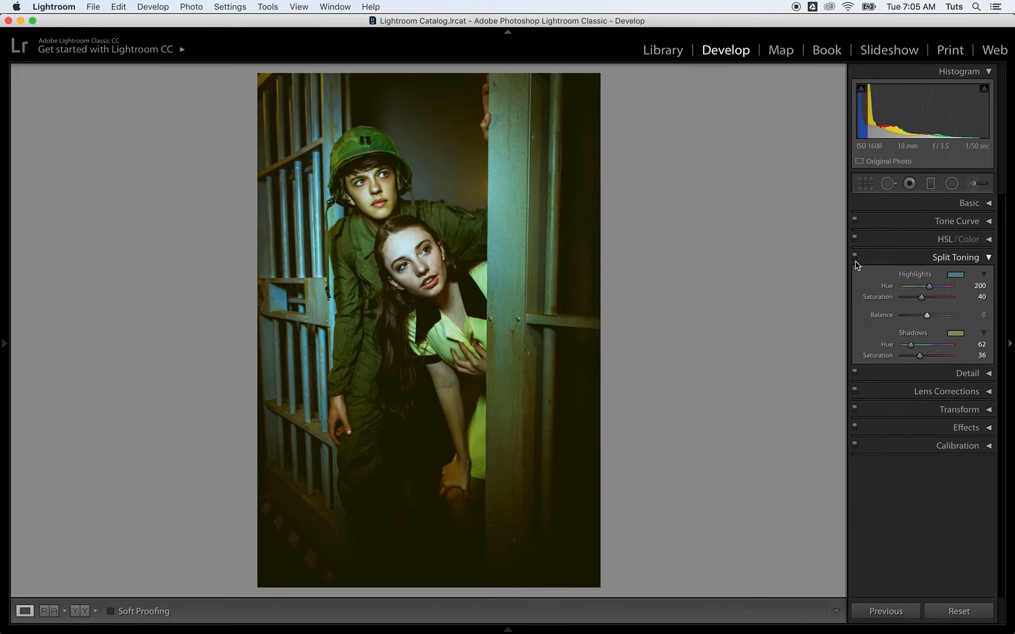
Step: Switch the Split Toning adjustments off and on to compare the photo with and without the color tint
click(854, 256)
click(855, 259)
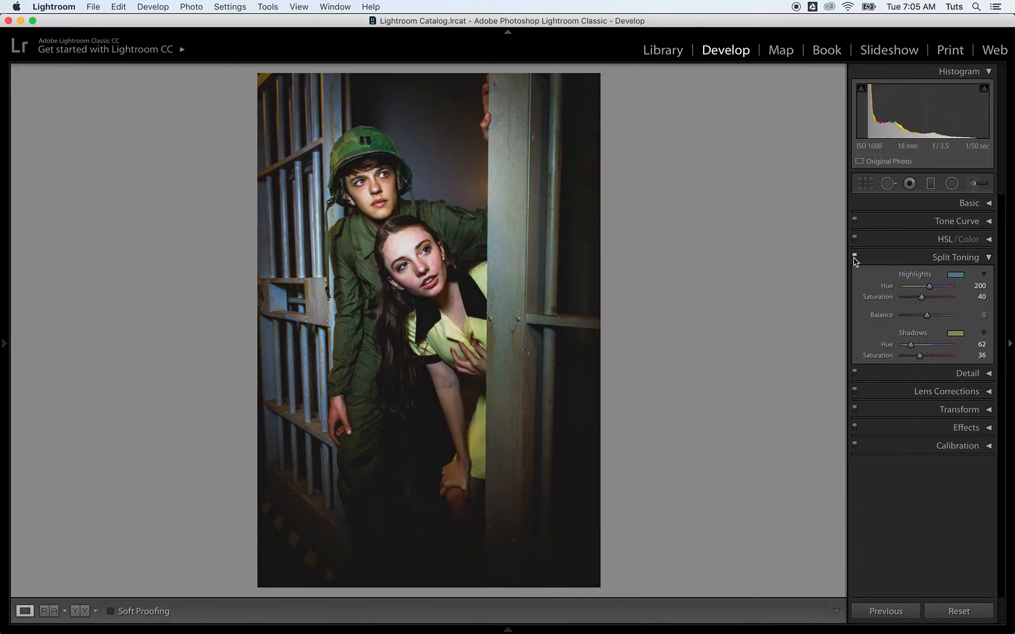
click(855, 258)
click(855, 258)
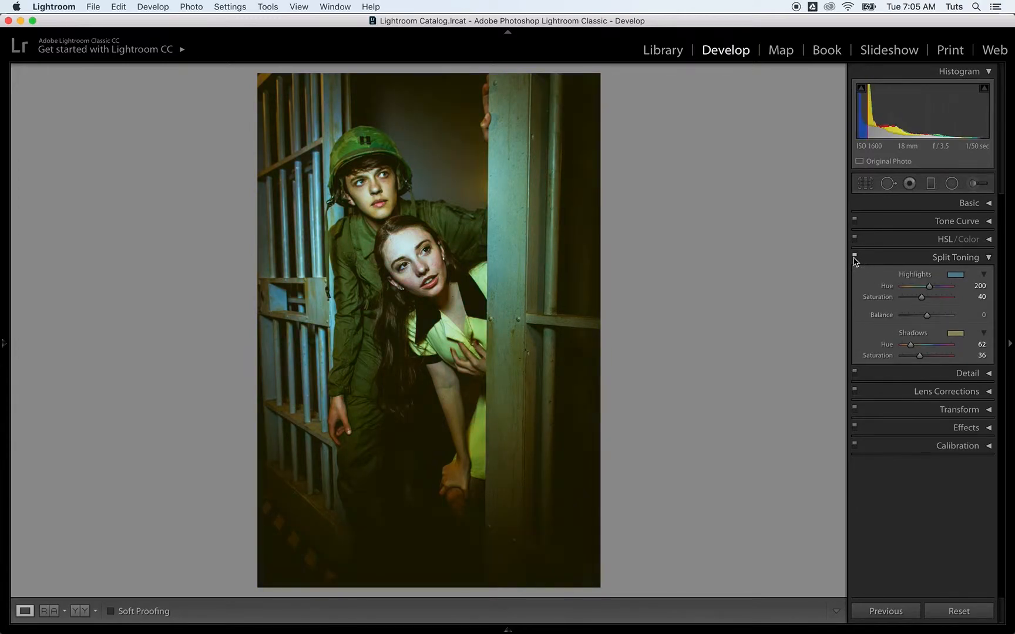
click(855, 258)
click(855, 259)
Step: Alternate between the before and after views of the whole photo to compare the toned version with its starting state
key(backslash)
key(backslash)
key(backslash)
key(backslash)
key(backslash)
key(backslash)
key(backslash)
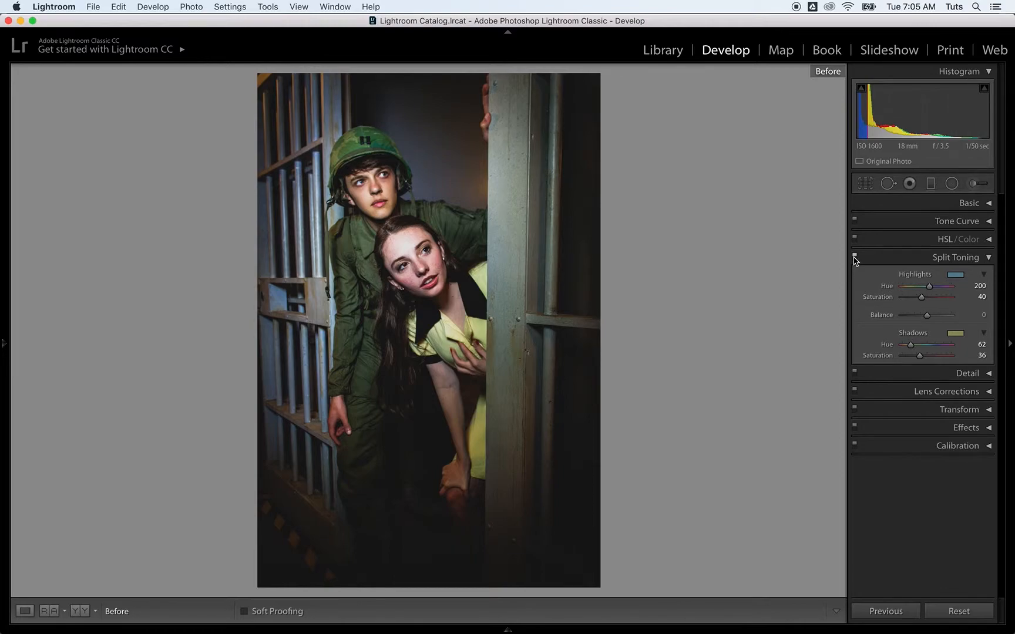
key(backslash)
key(backslash)
key(backslash)
key(backslash)
key(backslash)
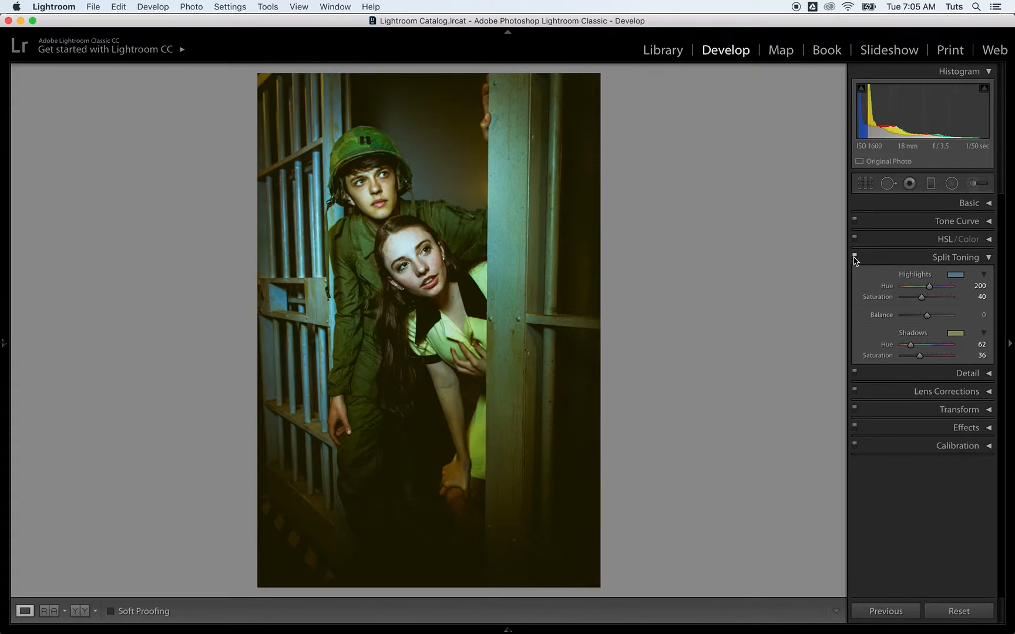
key(backslash)
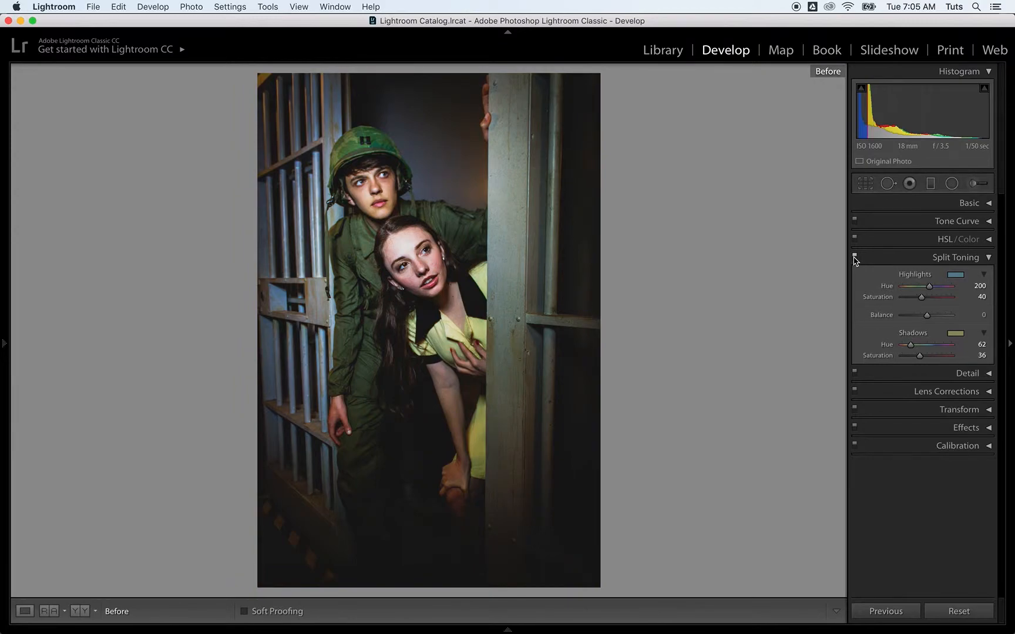
mouse_move(355, 630)
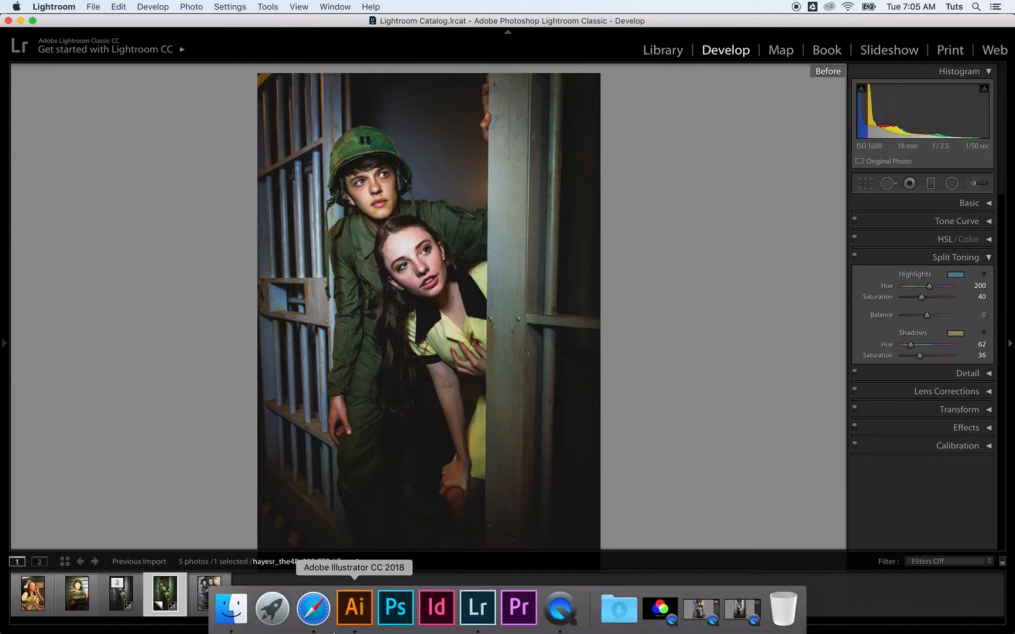